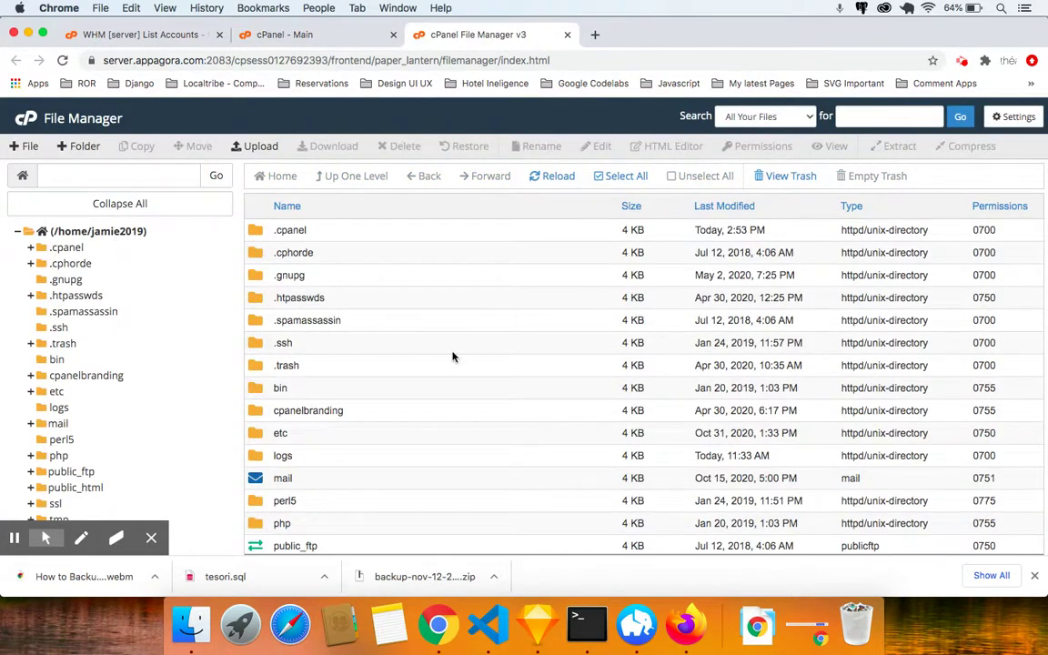
- Open the public_html folder from the account's home directory
{"action": "scroll", "coordinate": [453, 357], "scroll_direction": "down", "scroll_amount": 5}
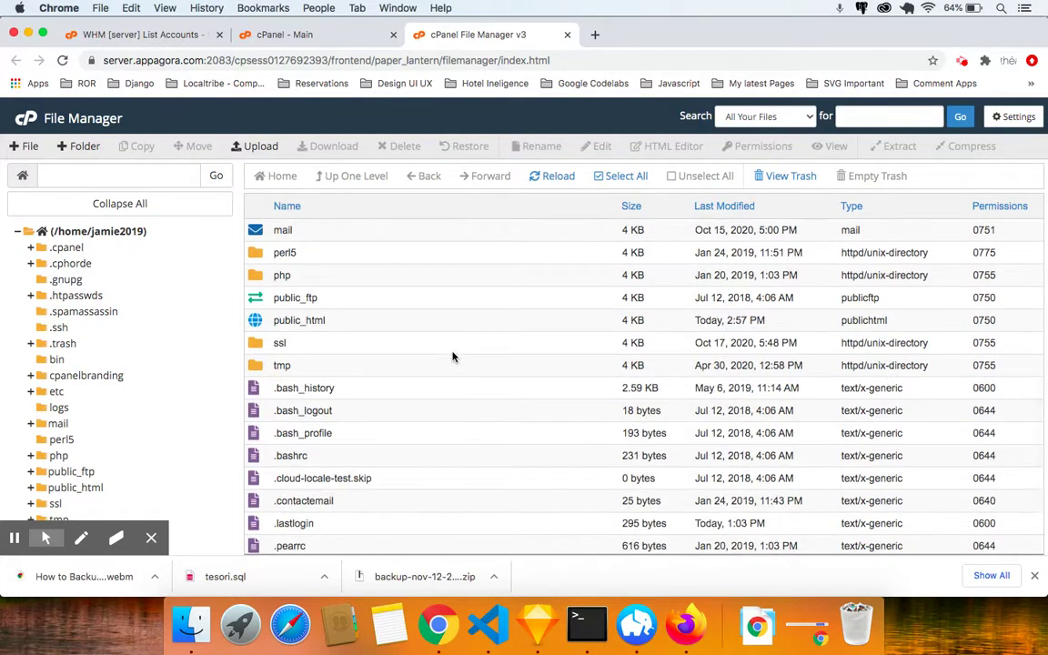
{"action": "scroll", "coordinate": [453, 357], "scroll_direction": "up", "scroll_amount": 5}
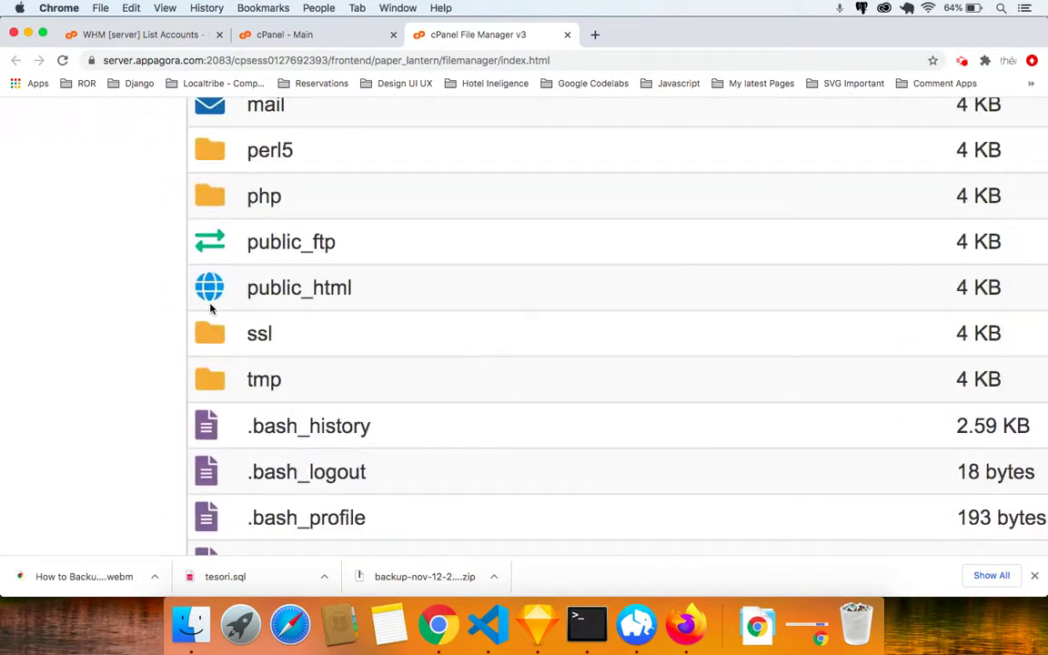
{"action": "scroll", "coordinate": [330, 368], "scroll_direction": "down", "scroll_amount": 5}
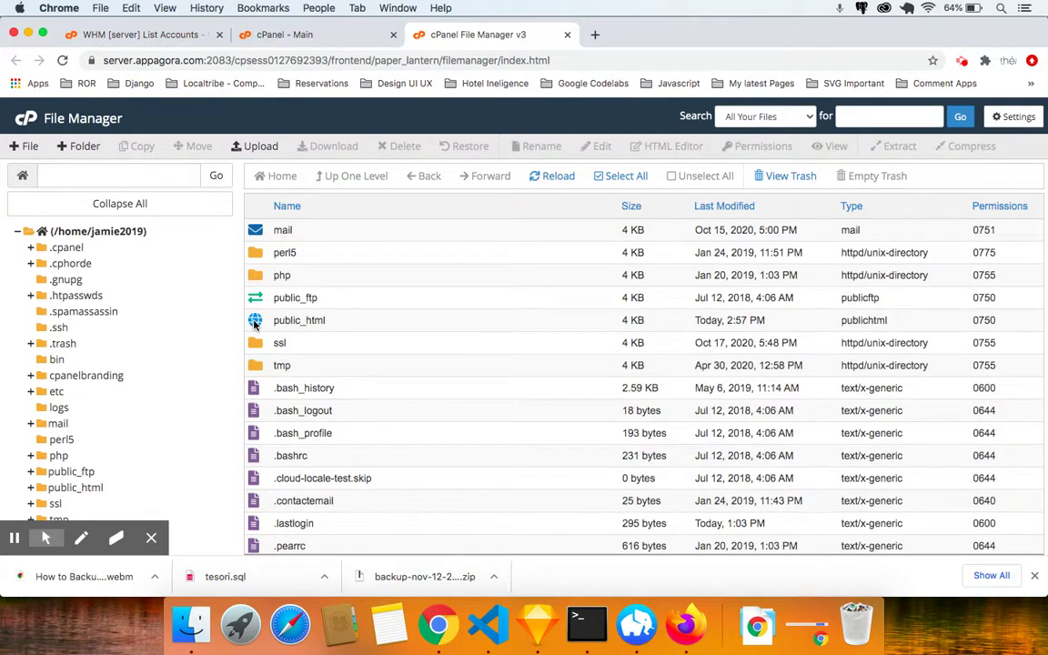
{"action": "left_click", "coordinate": [256, 324]}
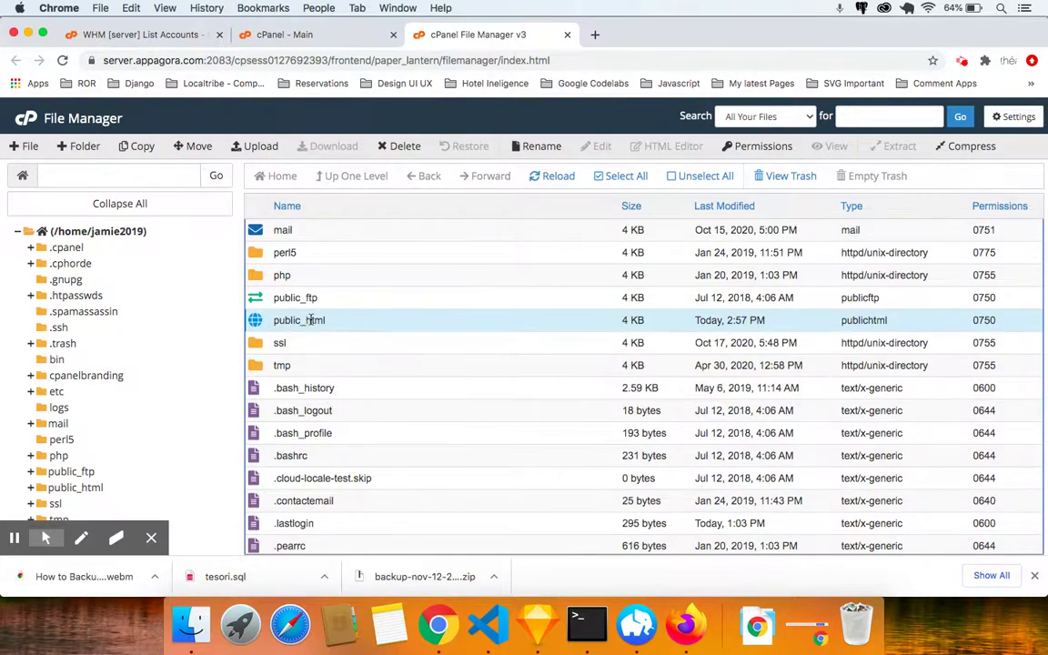
{"action": "double_click", "coordinate": [254, 322]}
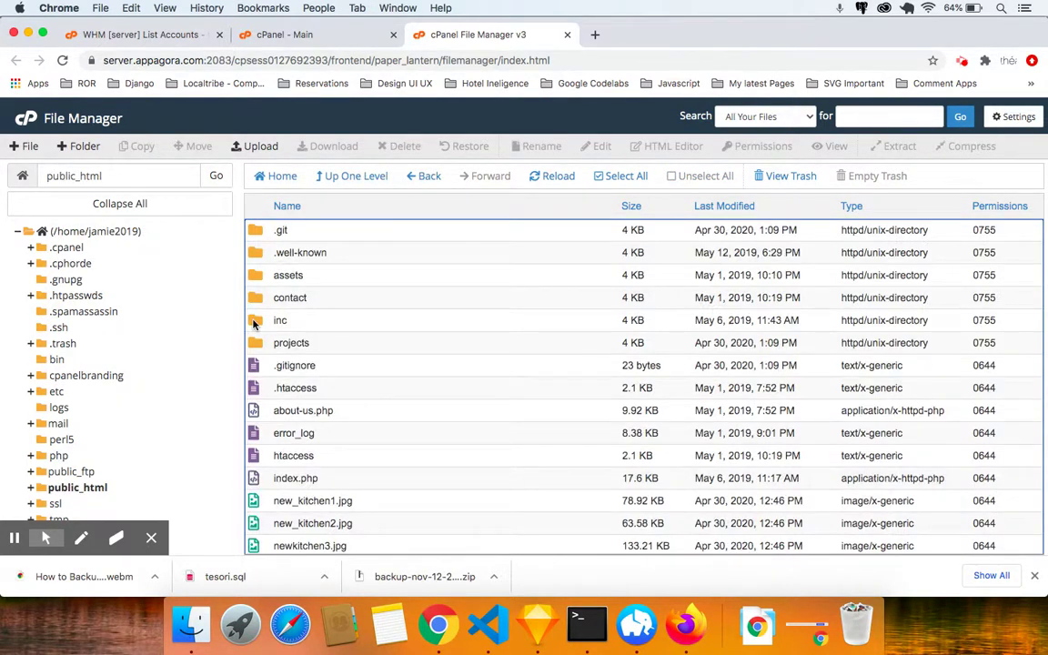
- Select everything in public_html except the .well-known folder
{"action": "scroll", "coordinate": [408, 374], "scroll_direction": "down", "scroll_amount": 2}
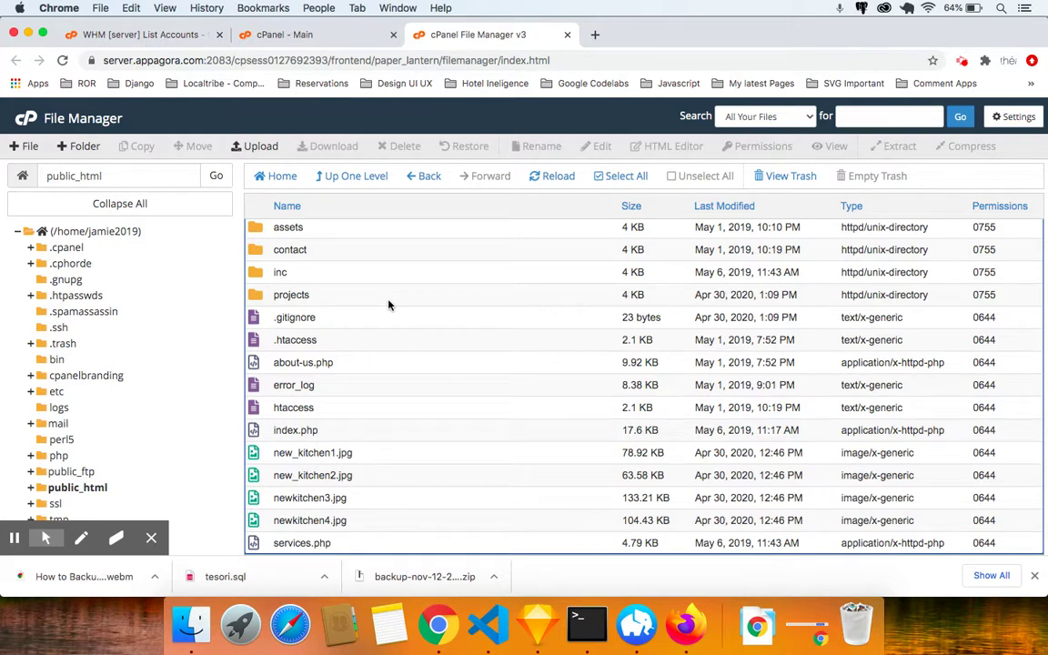
{"action": "scroll", "coordinate": [388, 305], "scroll_direction": "up", "scroll_amount": 2}
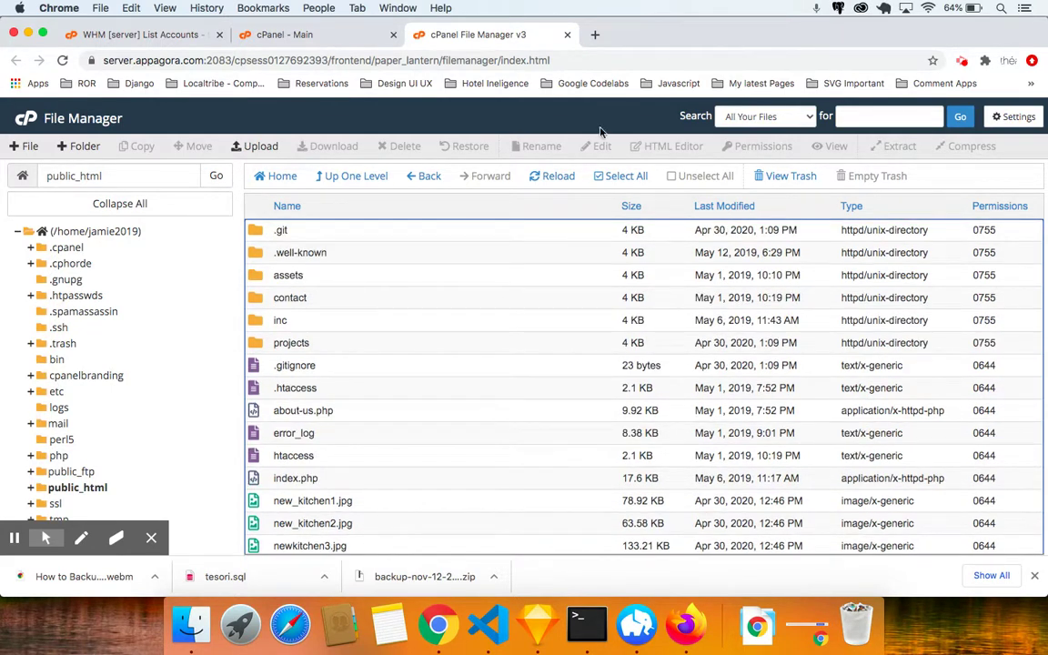
{"action": "left_click", "coordinate": [615, 176]}
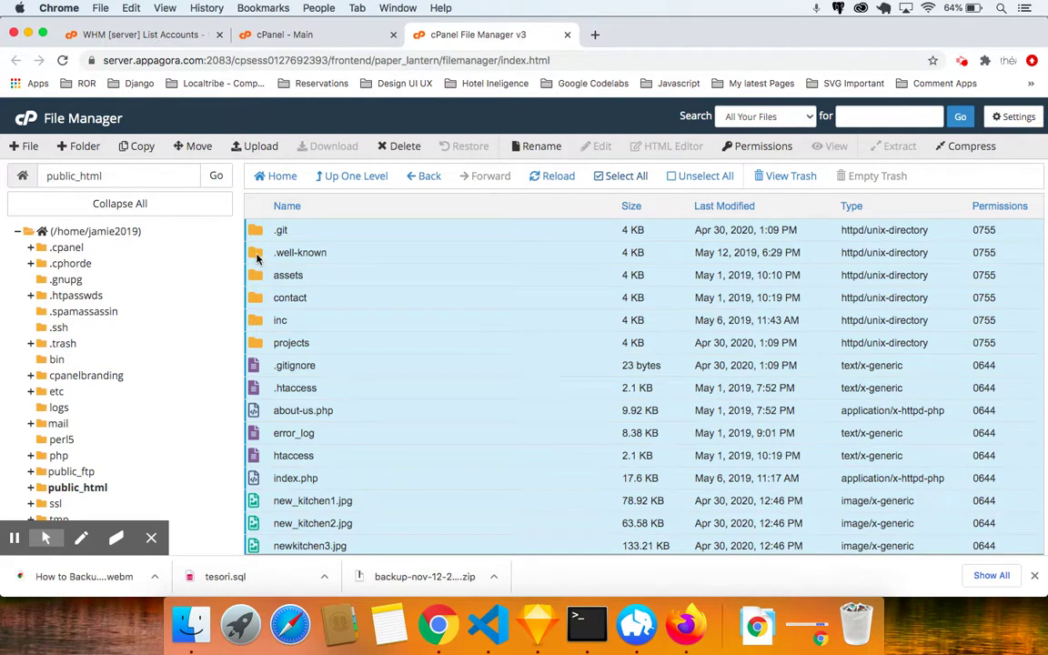
{"action": "left_click", "coordinate": [255, 254], "text": "super"}
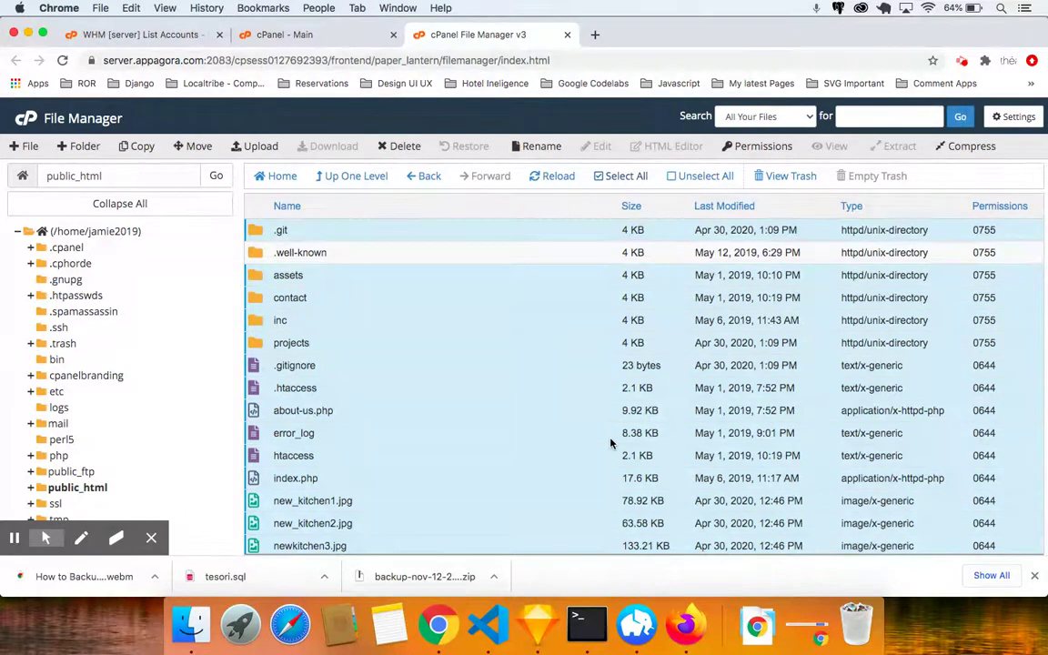
- Save the file manager preferences with Show Hidden Files (dotfiles) enabled
{"action": "left_click", "coordinate": [1000, 118]}
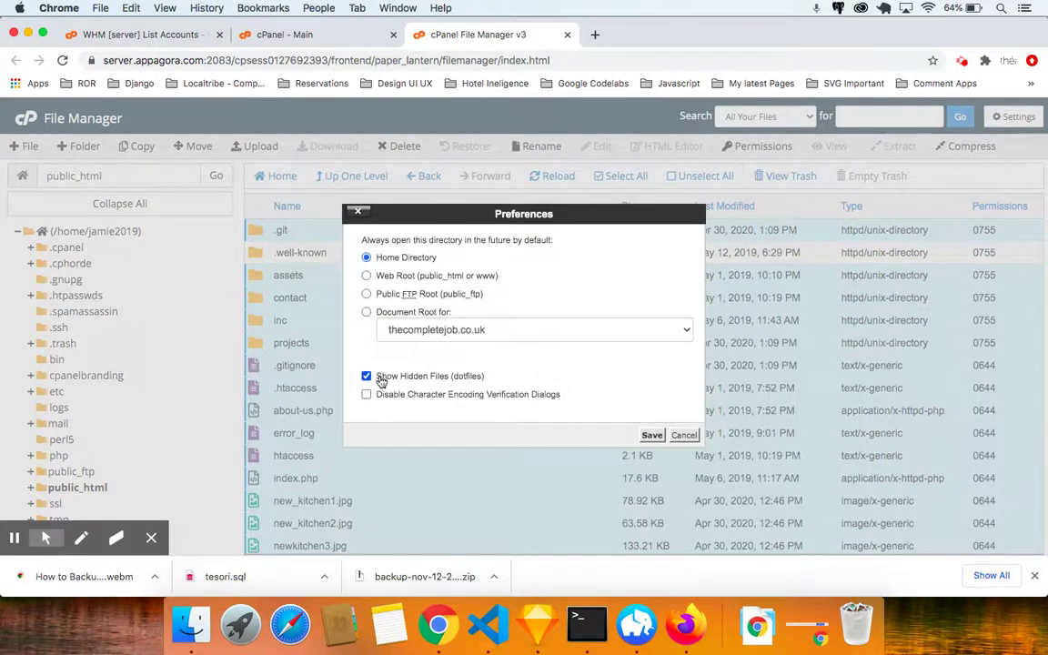
{"action": "scroll", "coordinate": [464, 393], "scroll_direction": "up", "scroll_amount": 5}
{"action": "scroll", "coordinate": [464, 393], "scroll_direction": "down", "scroll_amount": 5}
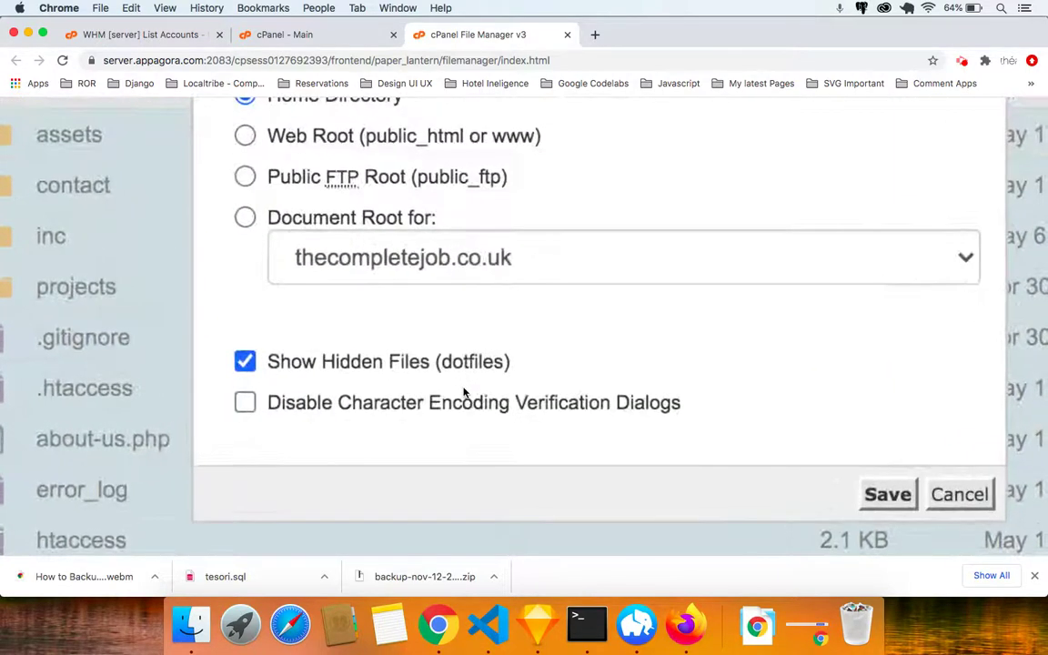
{"action": "scroll", "coordinate": [390, 340], "scroll_direction": "down", "scroll_amount": 5}
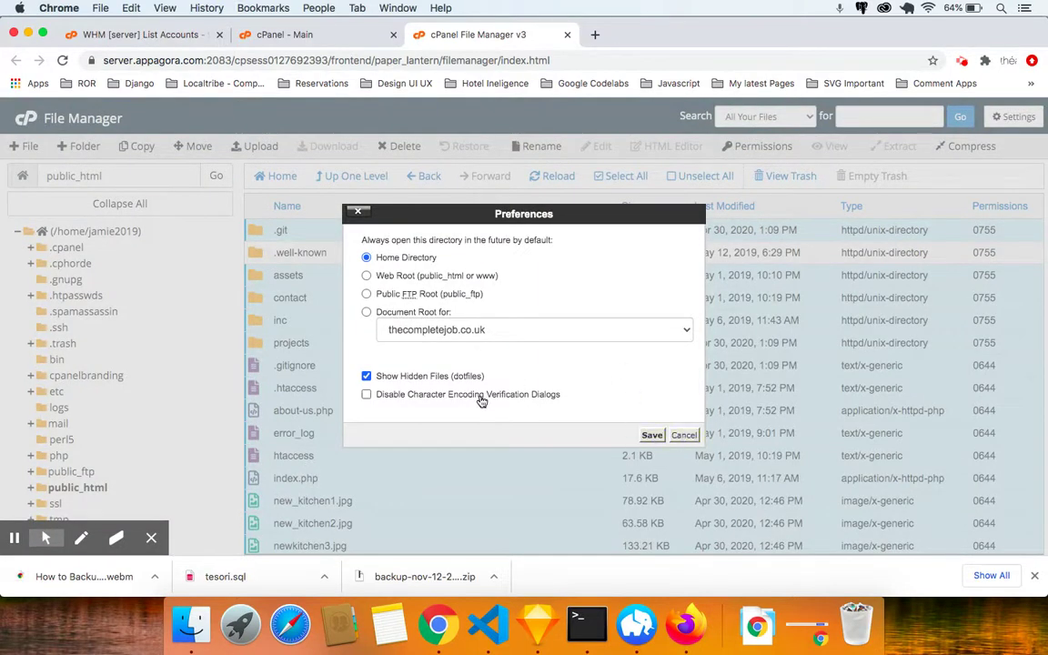
{"action": "left_click", "coordinate": [651, 434]}
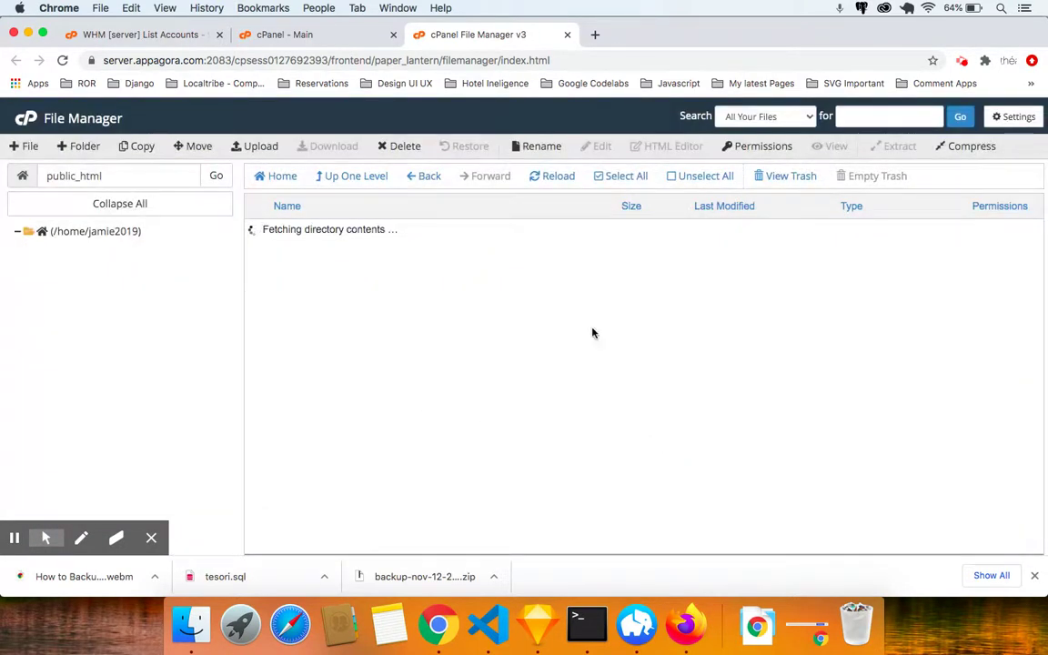
- Select all files and folders in public_html, leaving out the .well-known folder
{"action": "scroll", "coordinate": [515, 387], "scroll_direction": "down", "scroll_amount": 2}
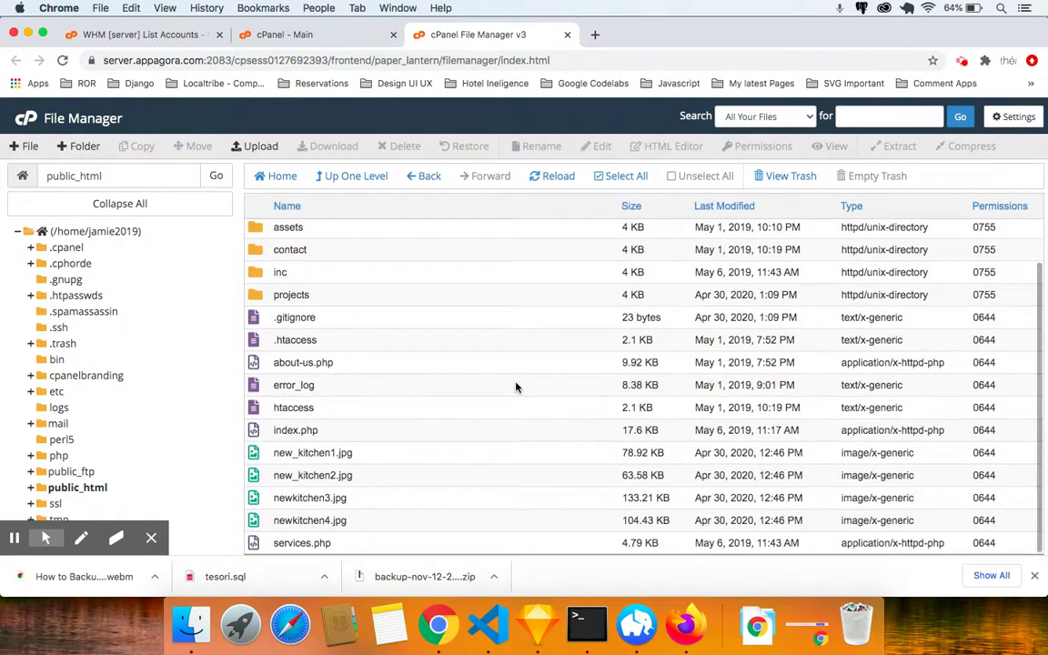
{"action": "scroll", "coordinate": [515, 388], "scroll_direction": "up", "scroll_amount": 2}
{"action": "left_click", "coordinate": [616, 179]}
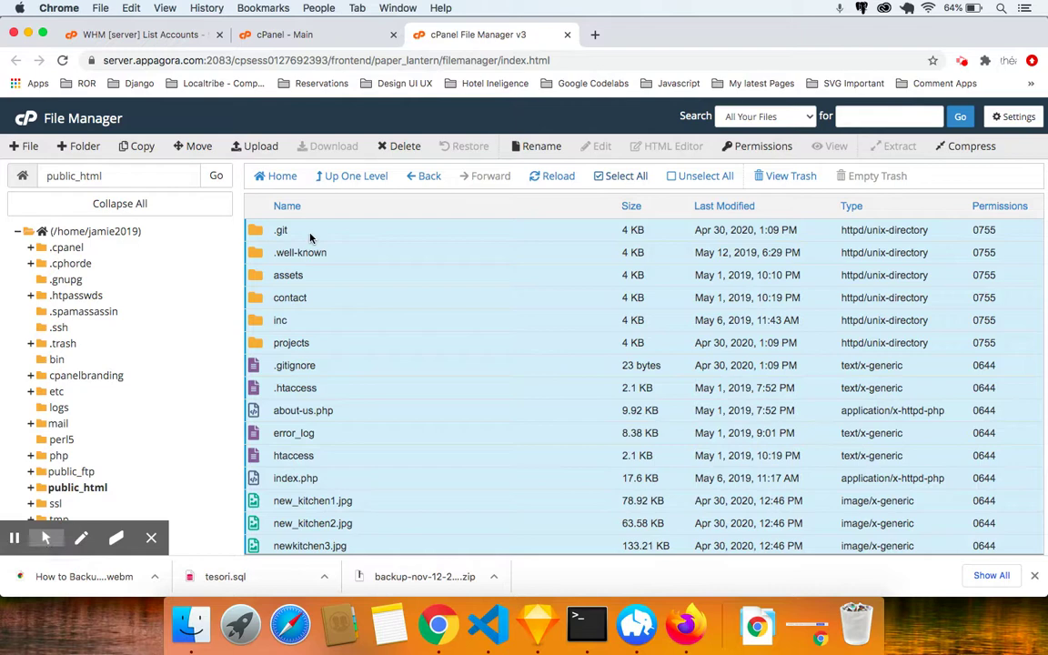
{"action": "left_click", "coordinate": [255, 254], "text": "super"}
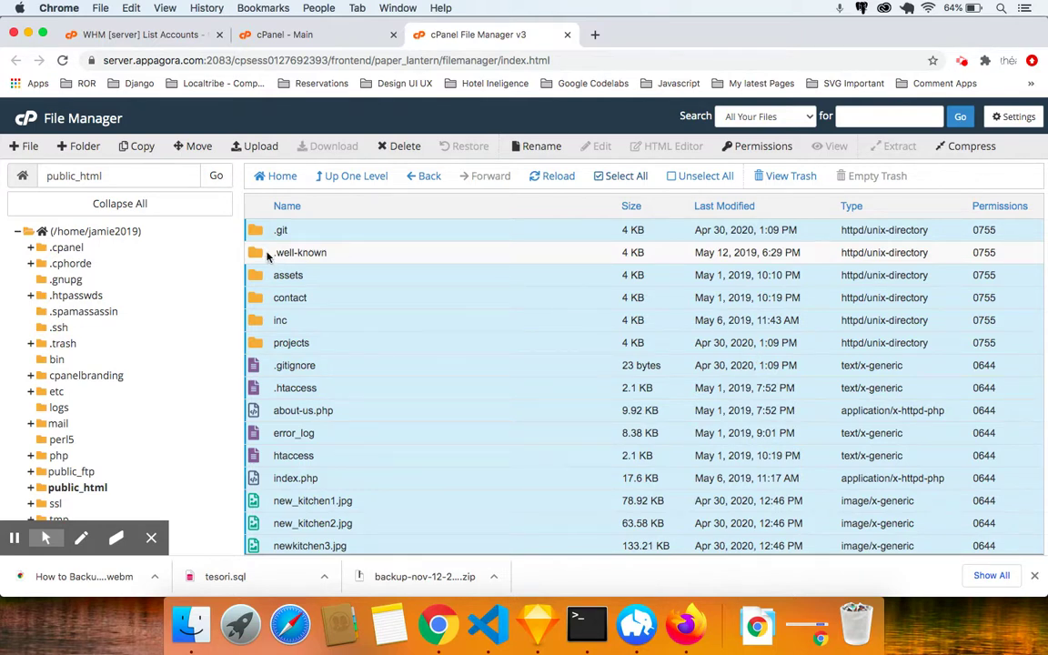
- Start compressing the selected items with Zip Archive as the compression type
{"action": "left_click", "coordinate": [959, 147]}
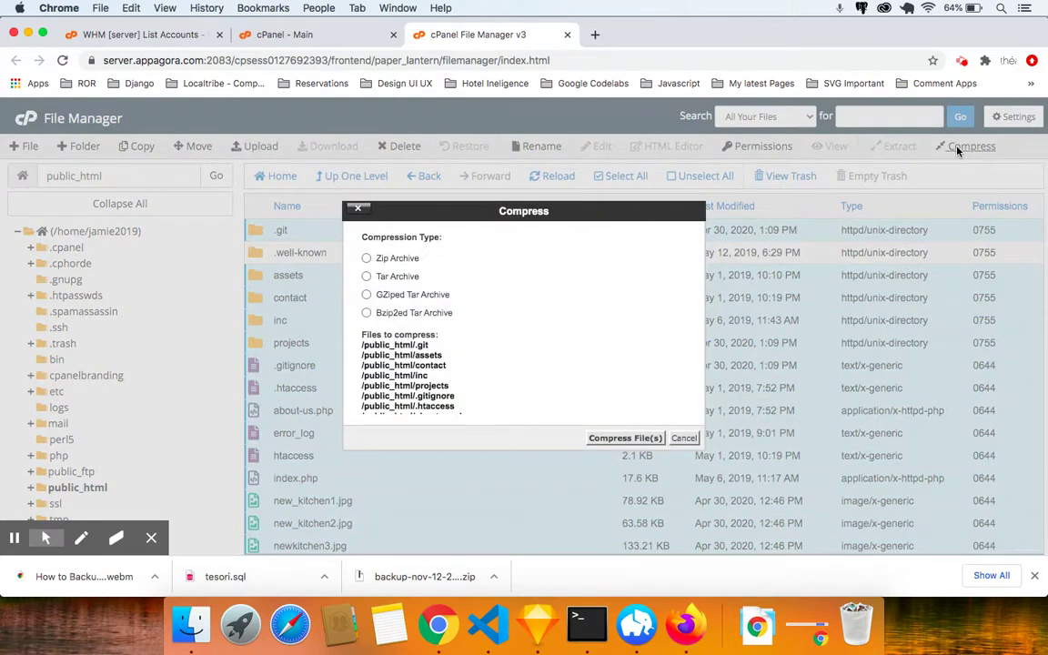
{"action": "left_click", "coordinate": [366, 258]}
{"action": "scroll", "coordinate": [598, 338], "scroll_direction": "down", "scroll_amount": 5}
{"action": "scroll", "coordinate": [535, 409], "scroll_direction": "up", "scroll_amount": 5}
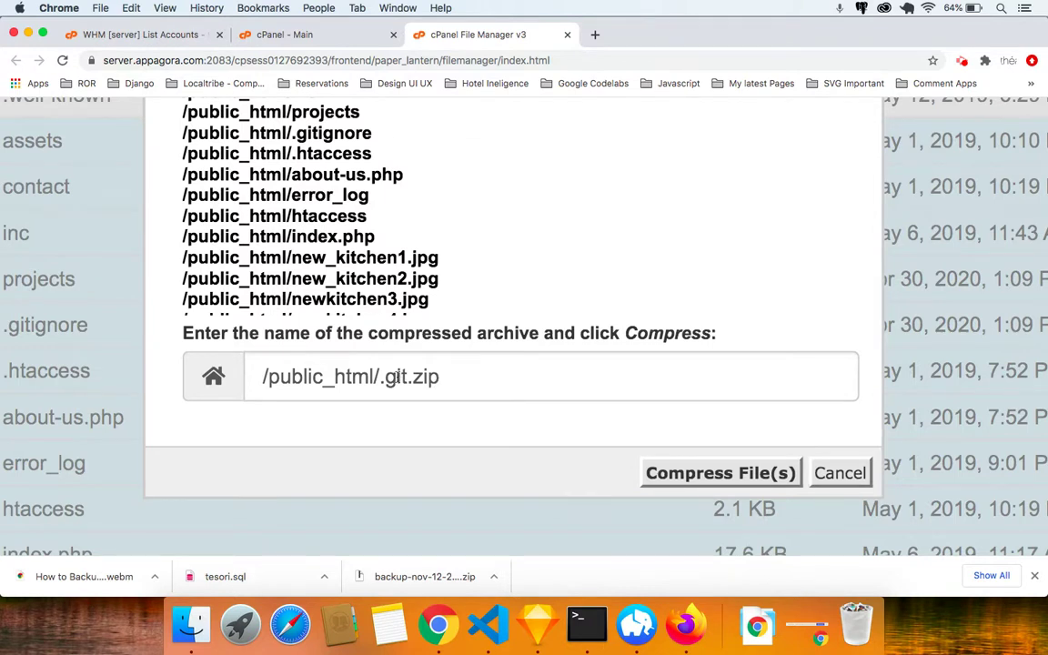
- Name the compressed archive /public_html/backup-nov-12-2020.zip
{"action": "left_click", "coordinate": [456, 377]}
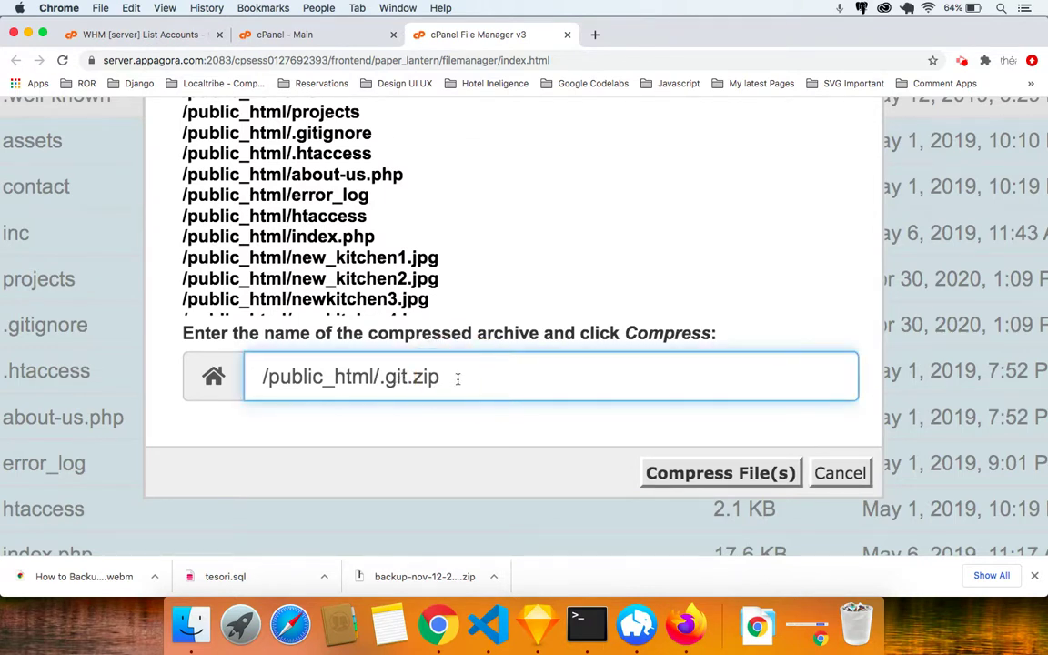
{"action": "key", "text": "BackSpace"}
{"action": "key", "text": "BackSpace"}
{"action": "key", "text": "BackSpace"}
{"action": "key", "text": "BackSpace"}
{"action": "key", "text": "BackSpace"}
{"action": "key", "text": "BackSpace"}
{"action": "key", "text": "BackSpace"}
{"action": "key", "text": "BackSpace"}
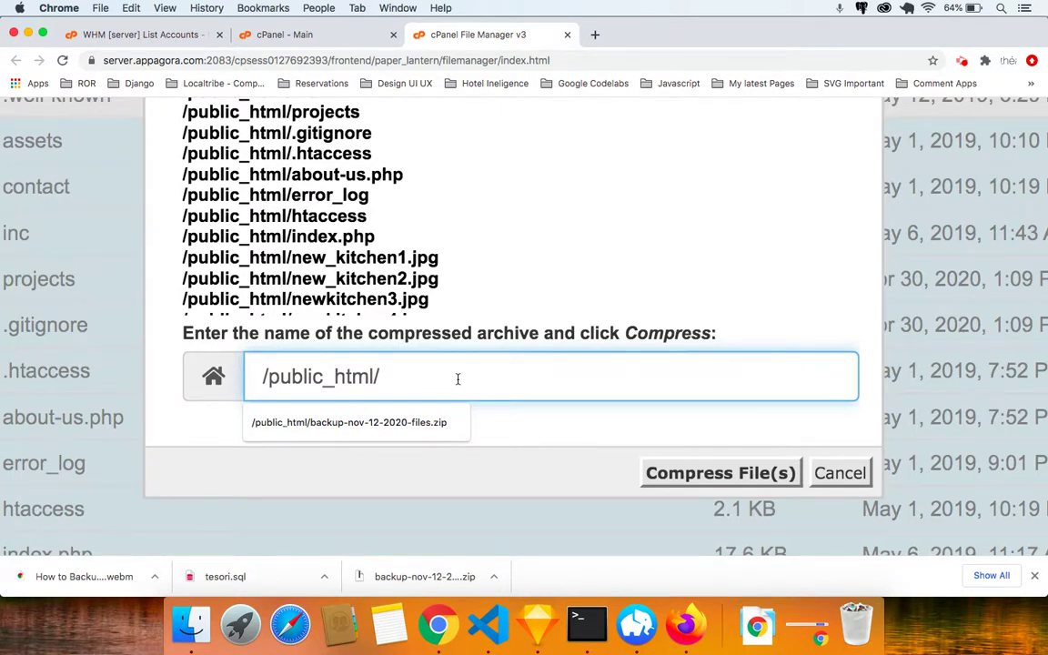
{"action": "type", "text": "backup-nov-12-2020"}
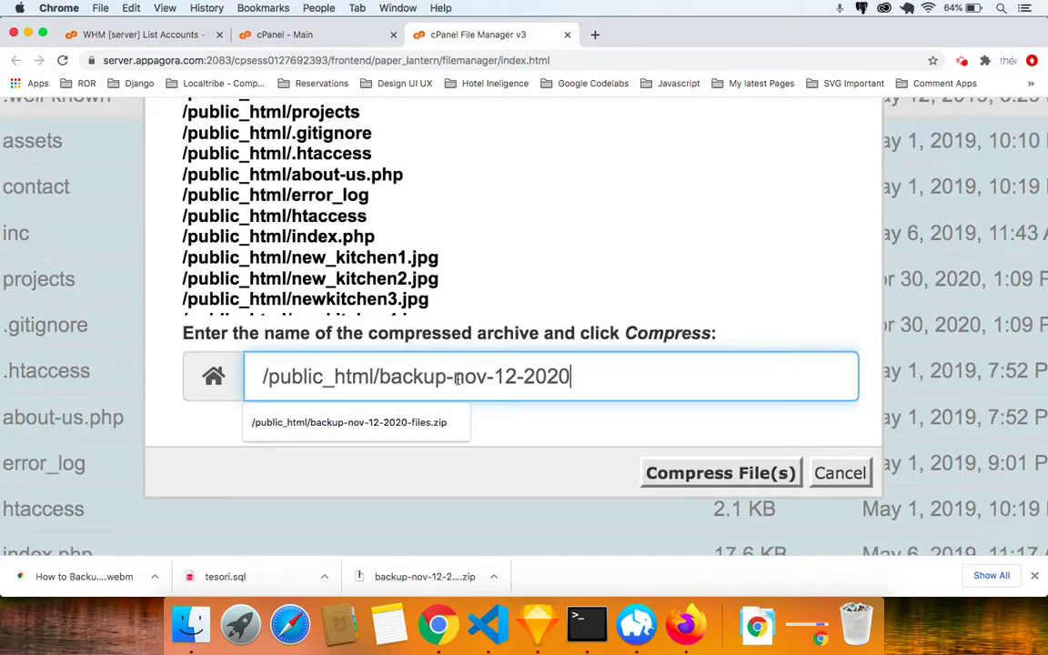
{"action": "type", "text": ".zip"}
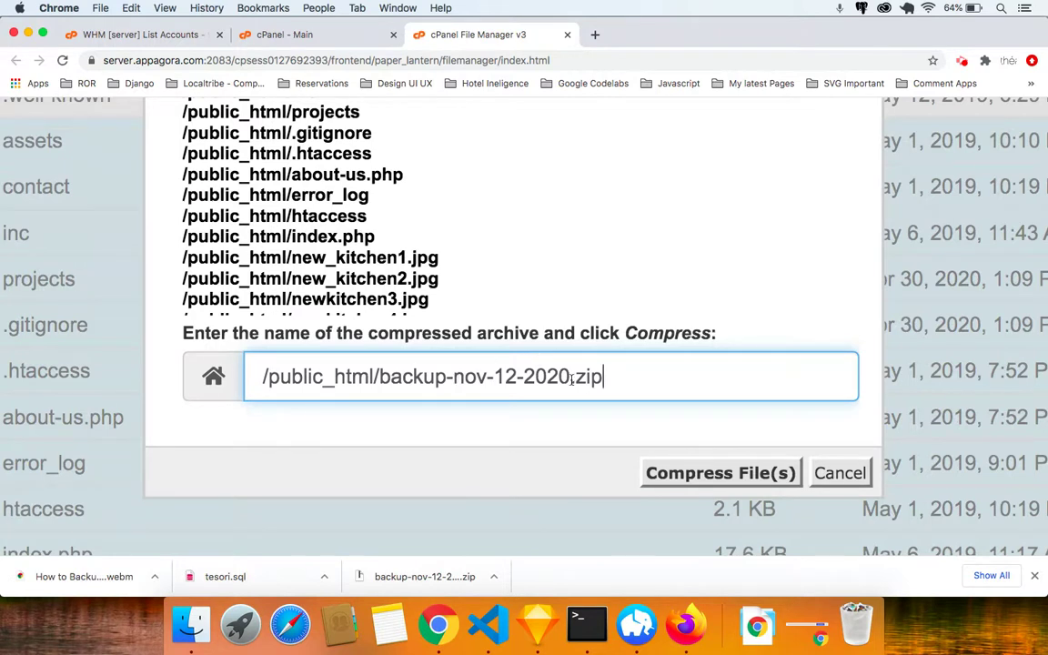
{"action": "left_click_drag", "start_coordinate": [570, 378], "coordinate": [625, 378]}
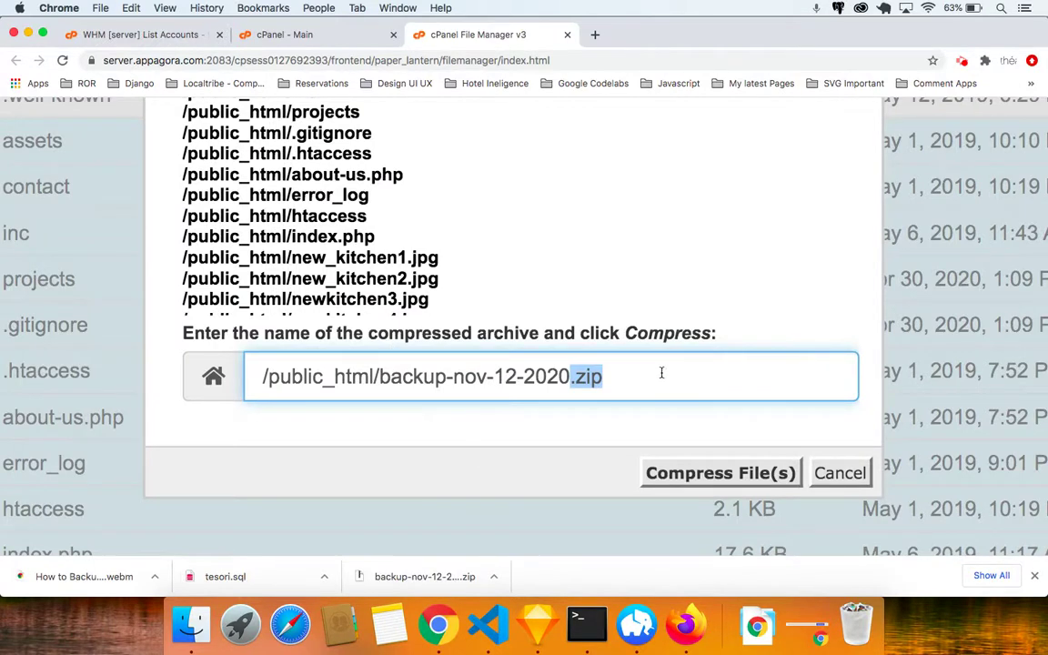
{"action": "left_click", "coordinate": [661, 372]}
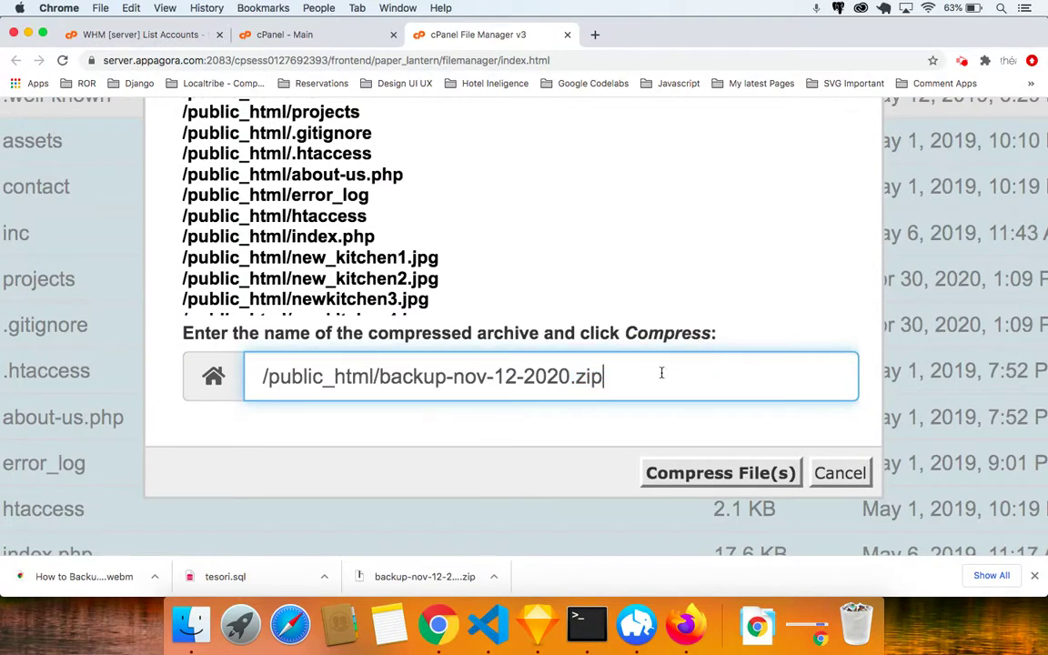
{"action": "left_click", "coordinate": [378, 375]}
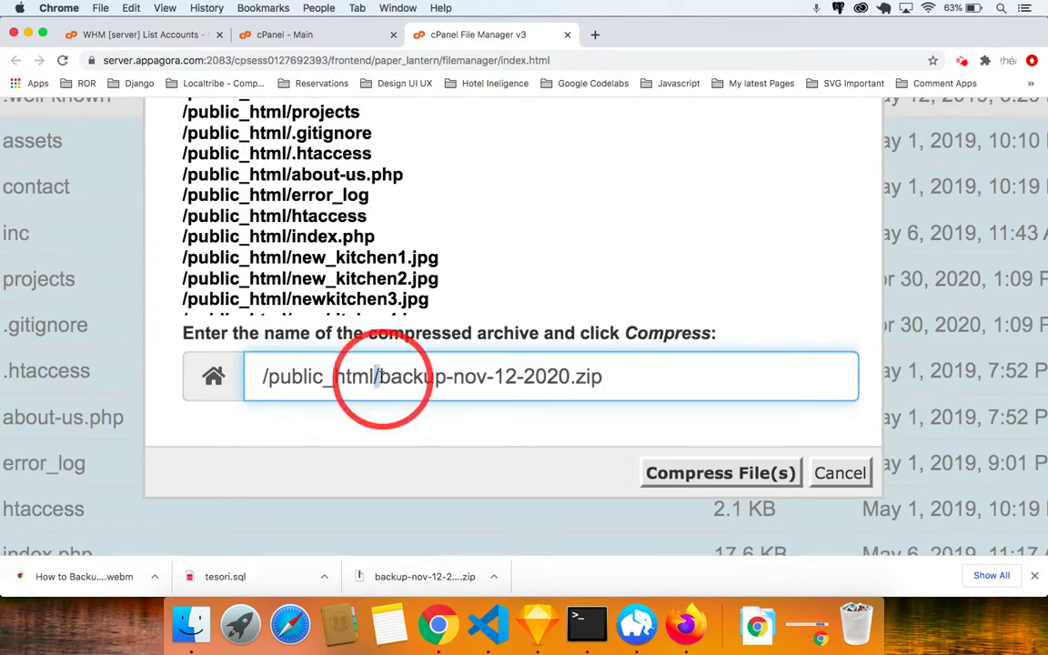
{"action": "left_click_drag", "start_coordinate": [379, 376], "coordinate": [619, 378]}
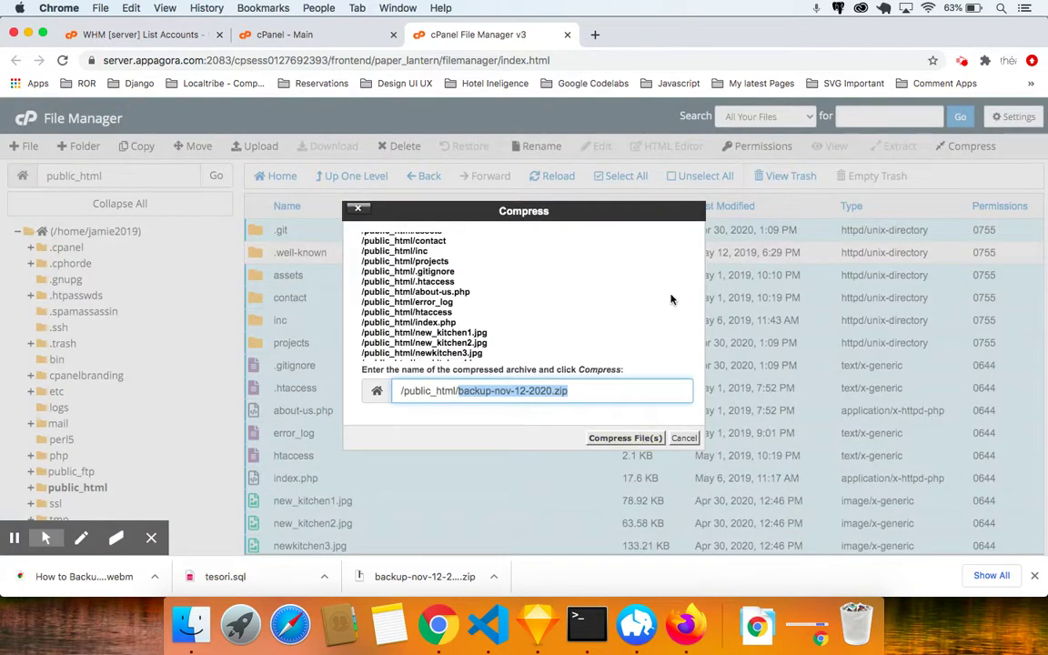
{"action": "left_click", "coordinate": [604, 243]}
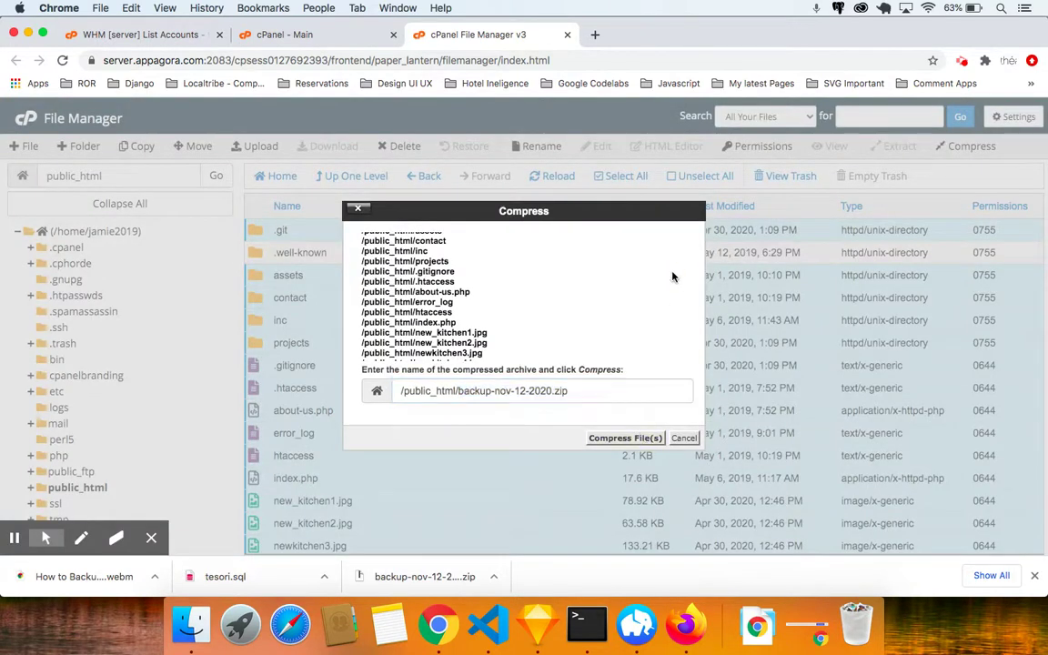
- Compress the files into the archive, close the compression results and reload the public_html listing
{"action": "left_click", "coordinate": [626, 440]}
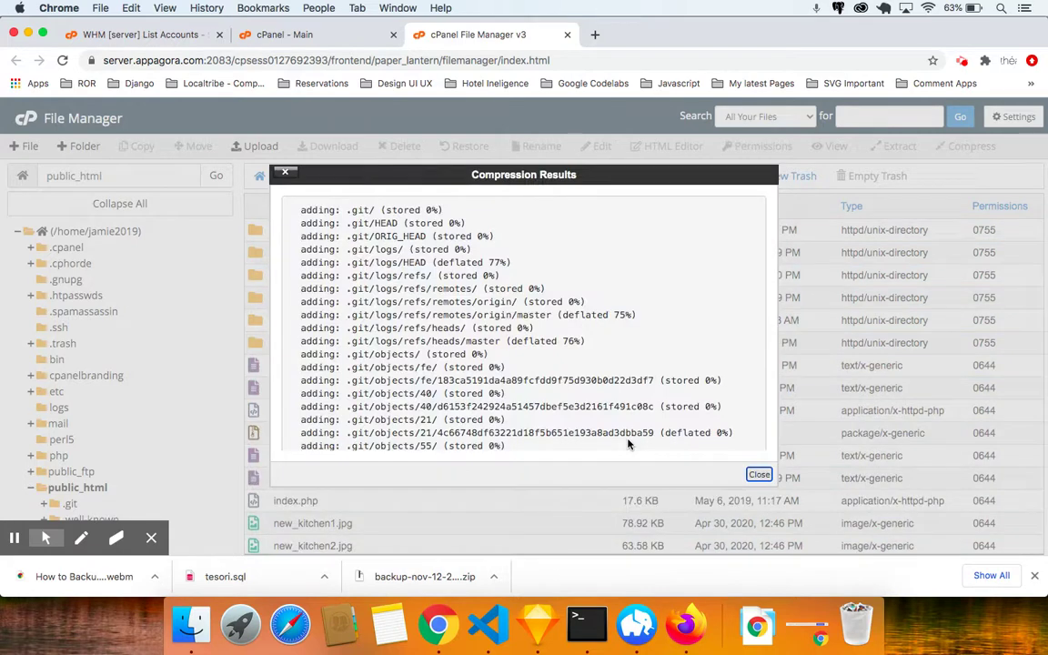
{"action": "left_click", "coordinate": [759, 474]}
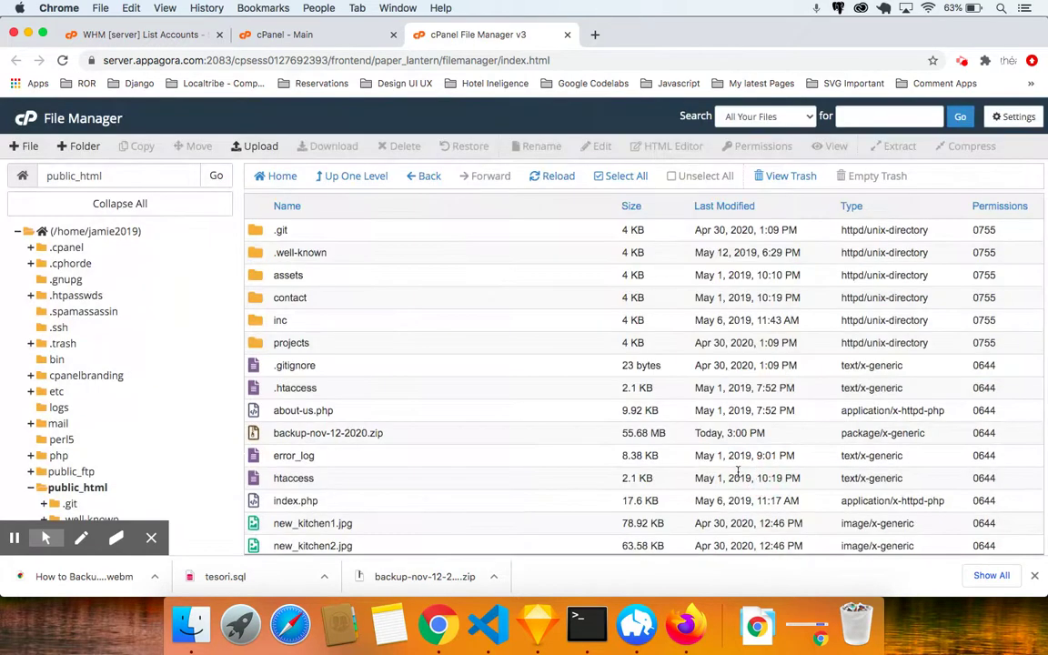
{"action": "scroll", "coordinate": [330, 446], "scroll_direction": "up", "scroll_amount": 5}
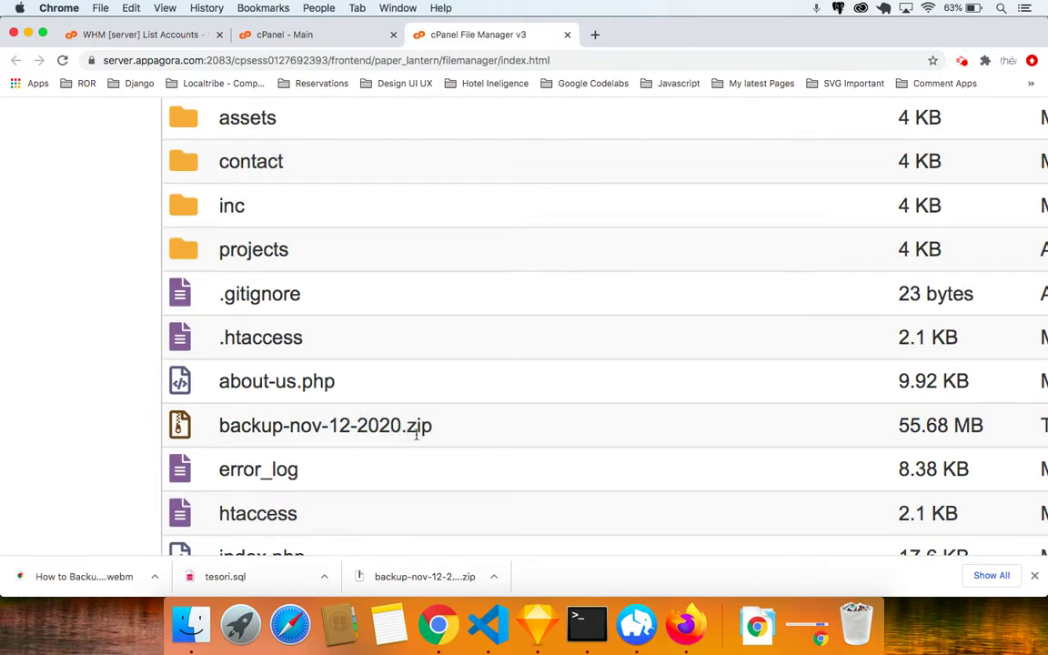
{"action": "scroll", "coordinate": [509, 430], "scroll_direction": "down", "scroll_amount": 5}
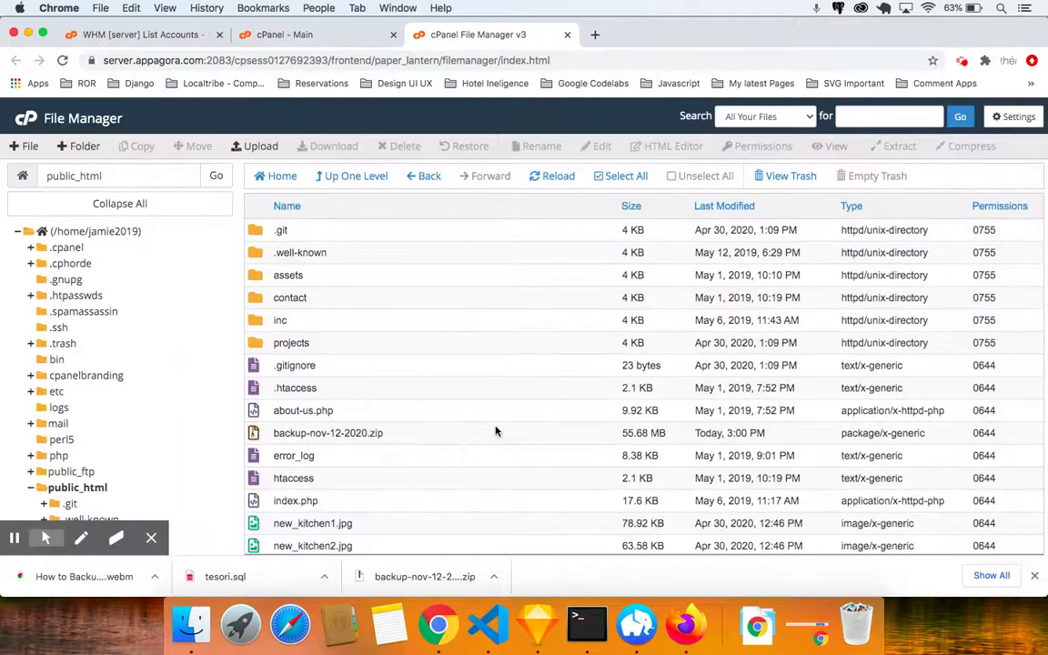
{"action": "scroll", "coordinate": [478, 433], "scroll_direction": "down", "scroll_amount": 3}
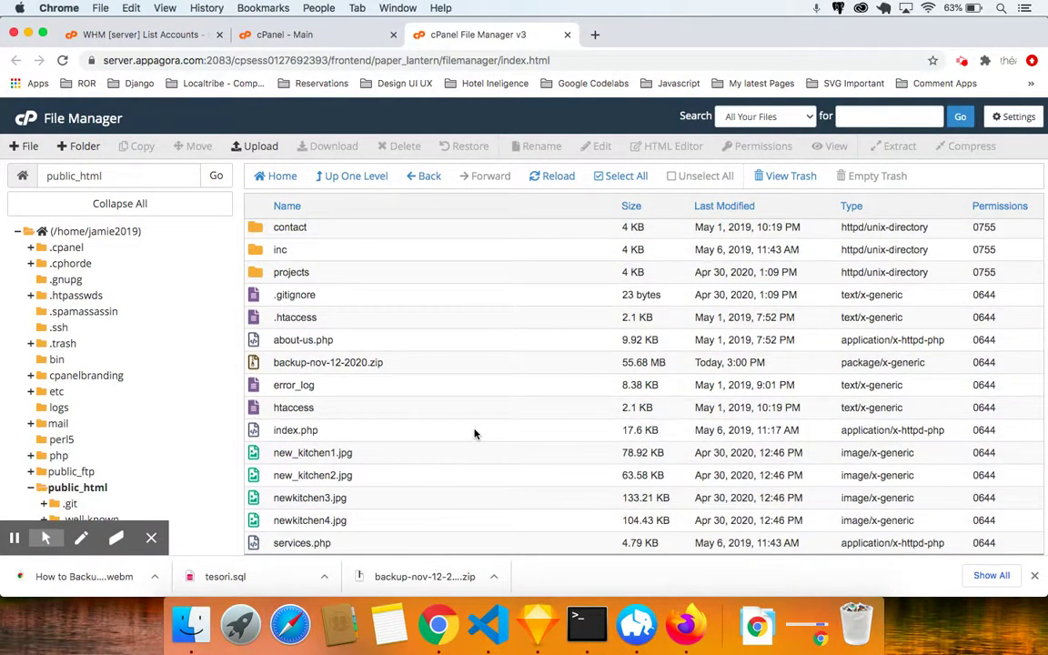
{"action": "left_click", "coordinate": [557, 176]}
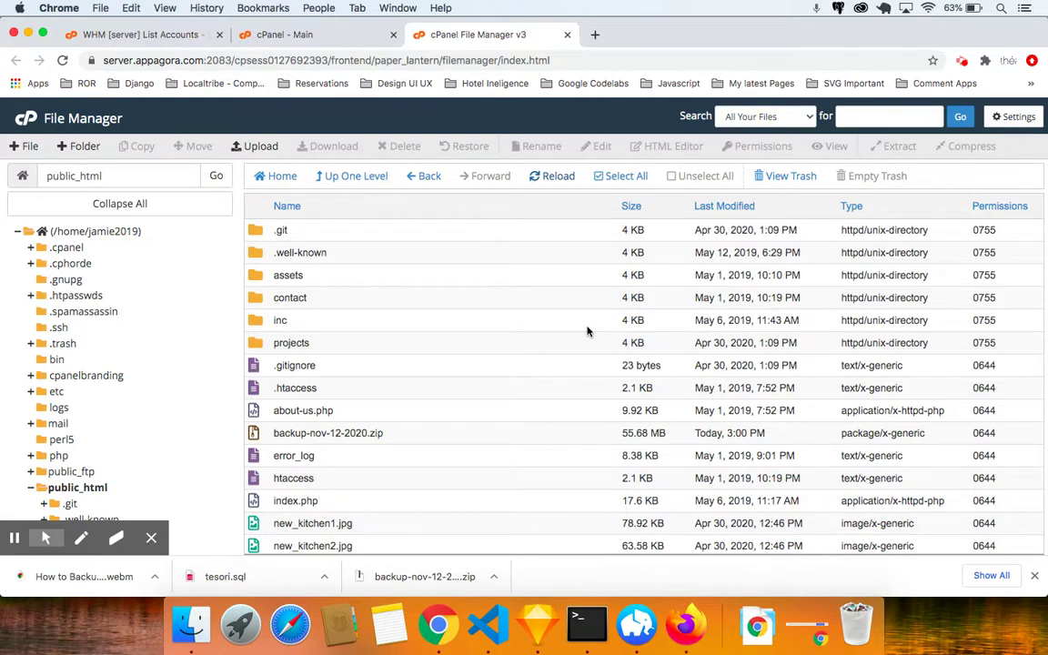
- Download backup-nov-12-2020.zip from public_html and show the downloaded file in Finder
{"action": "left_click", "coordinate": [255, 435]}
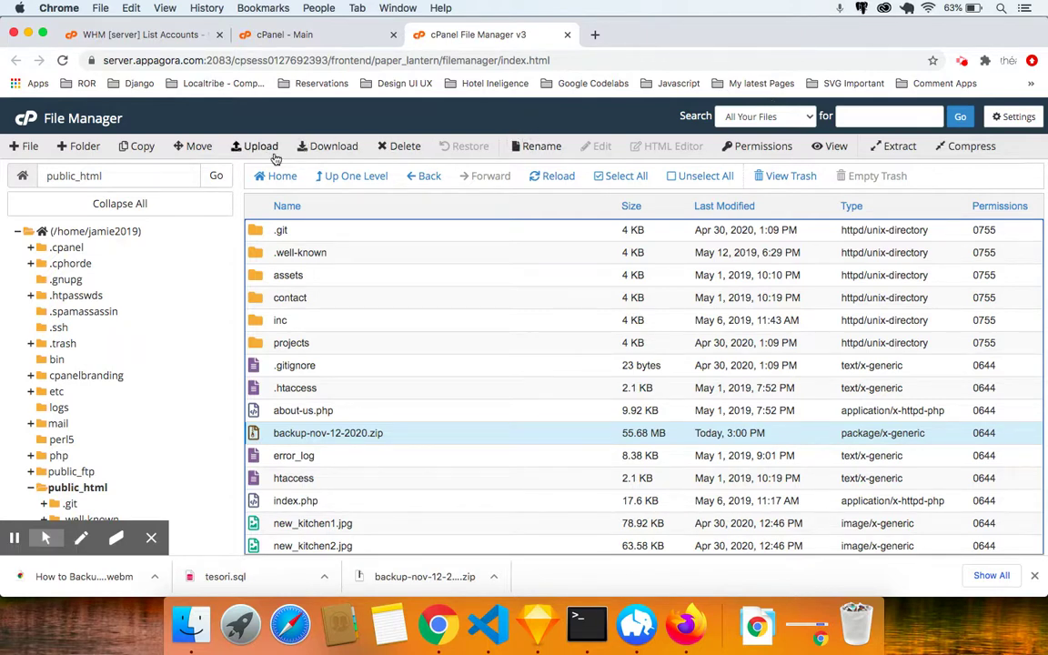
{"action": "left_click", "coordinate": [327, 151]}
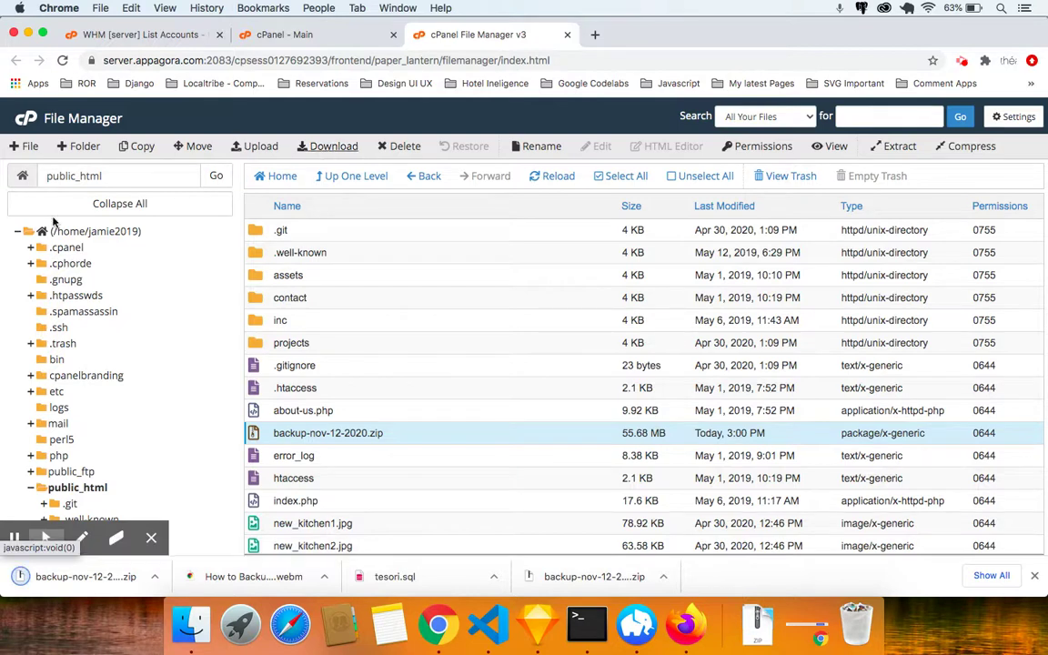
{"action": "mouse_move", "coordinate": [150, 540]}
{"action": "left_click", "coordinate": [155, 575]}
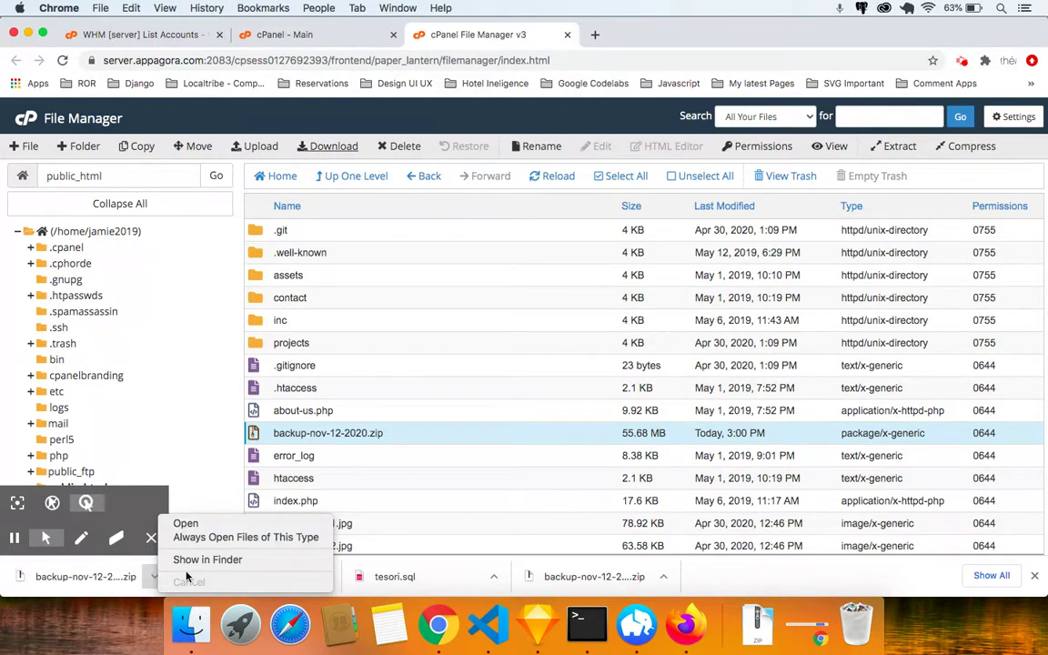
{"action": "left_click", "coordinate": [207, 559]}
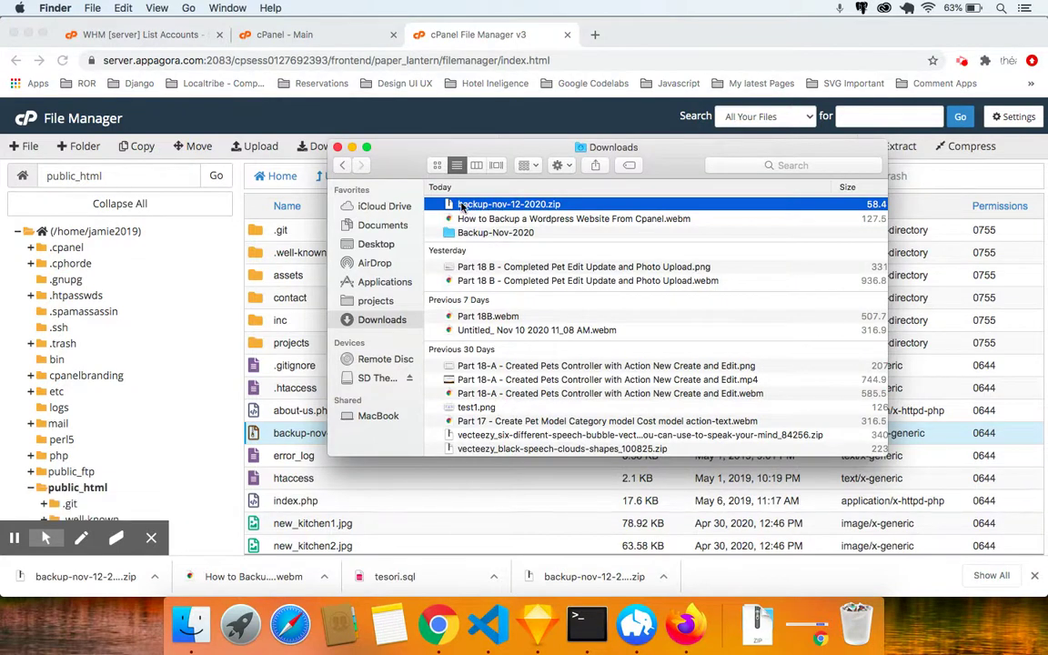
- Extract backup-nov-12-2020.zip in Downloads, check the contents of the extracted folder and return to Downloads
{"action": "double_click", "coordinate": [463, 205]}
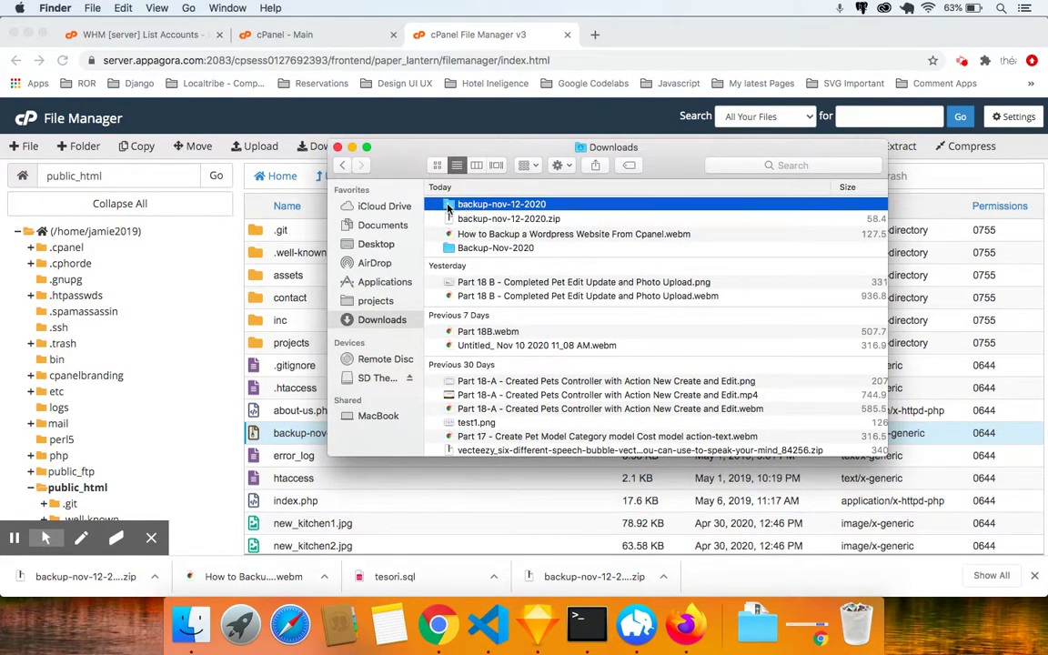
{"action": "double_click", "coordinate": [447, 207]}
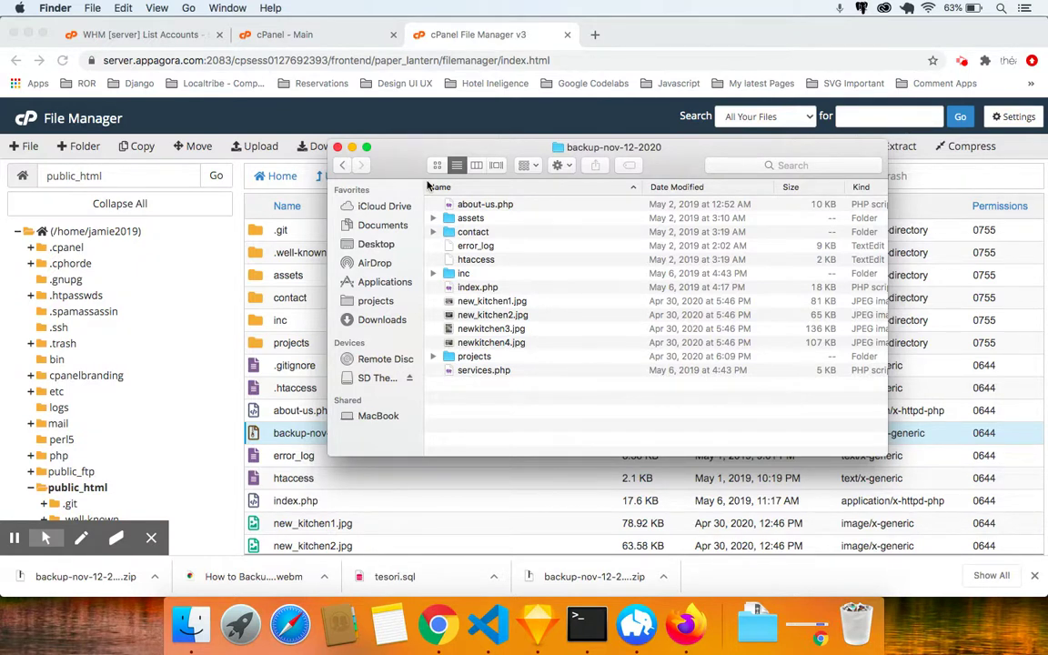
{"action": "left_click", "coordinate": [340, 168]}
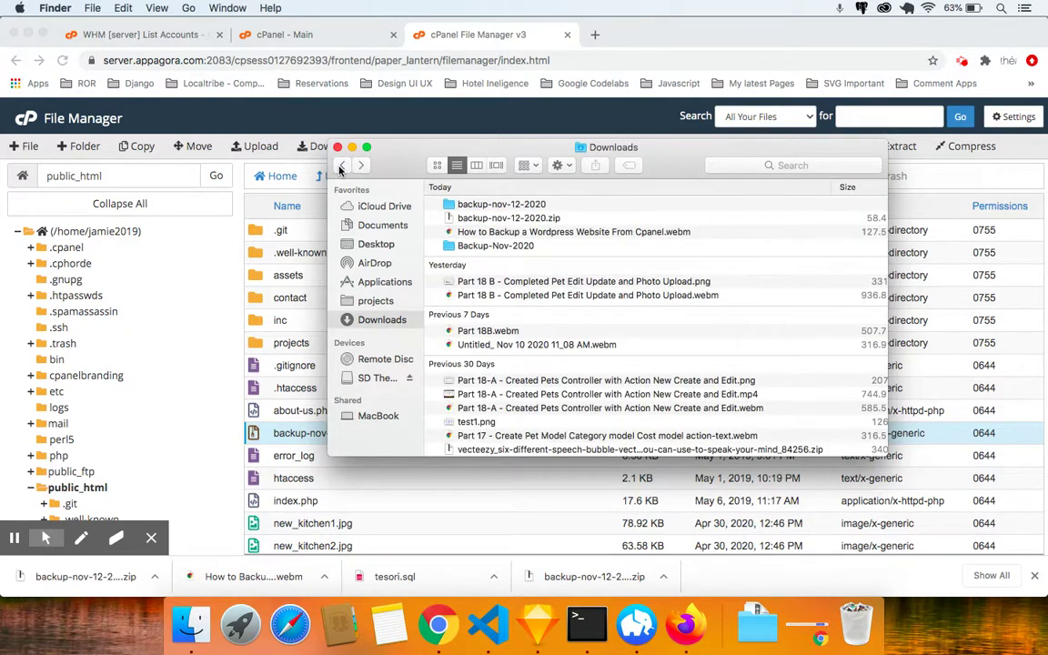